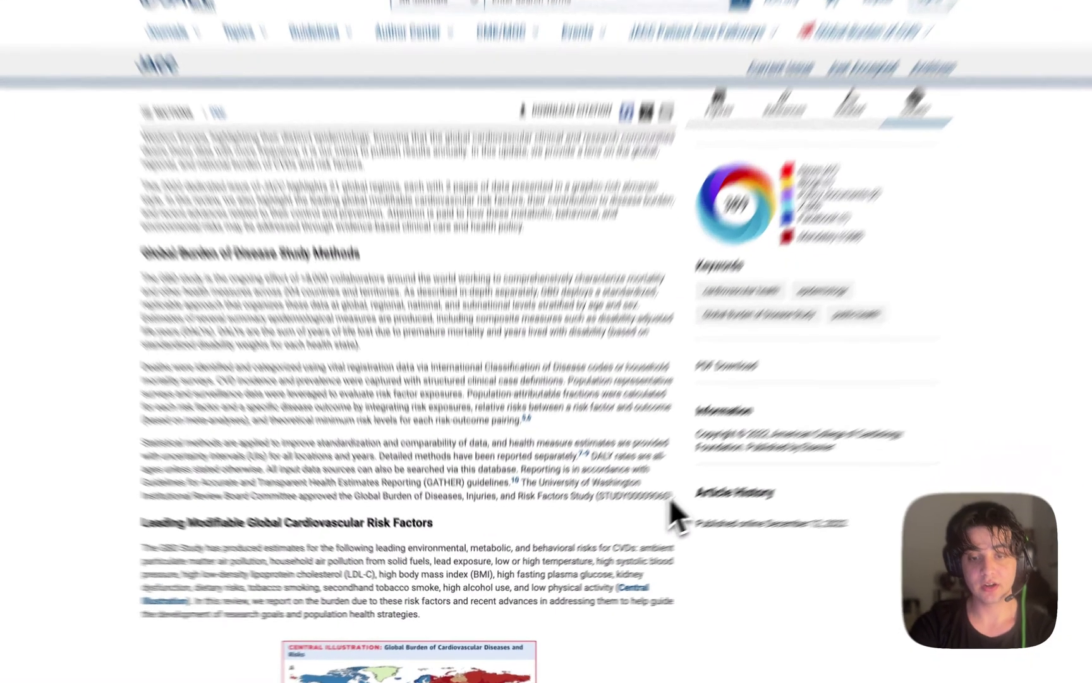
- Highlight the JACC article's methods section, from its end up to the 'Global Burden of Disease Study Methods' heading
drag(647, 514, 622, 512)
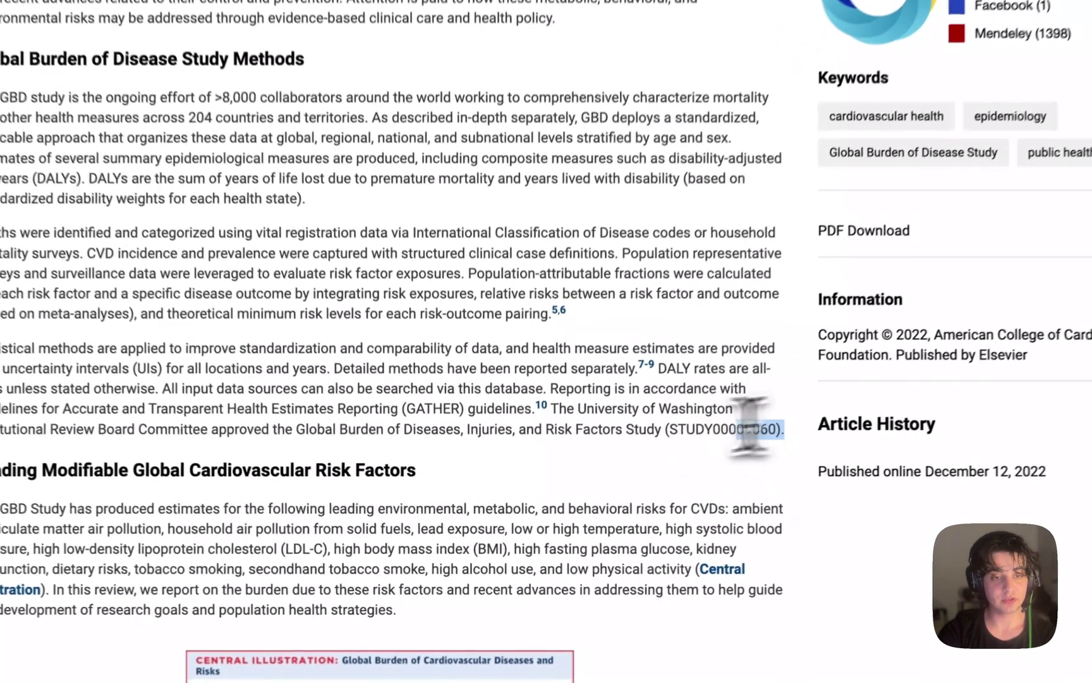
drag(747, 427, 342, 248)
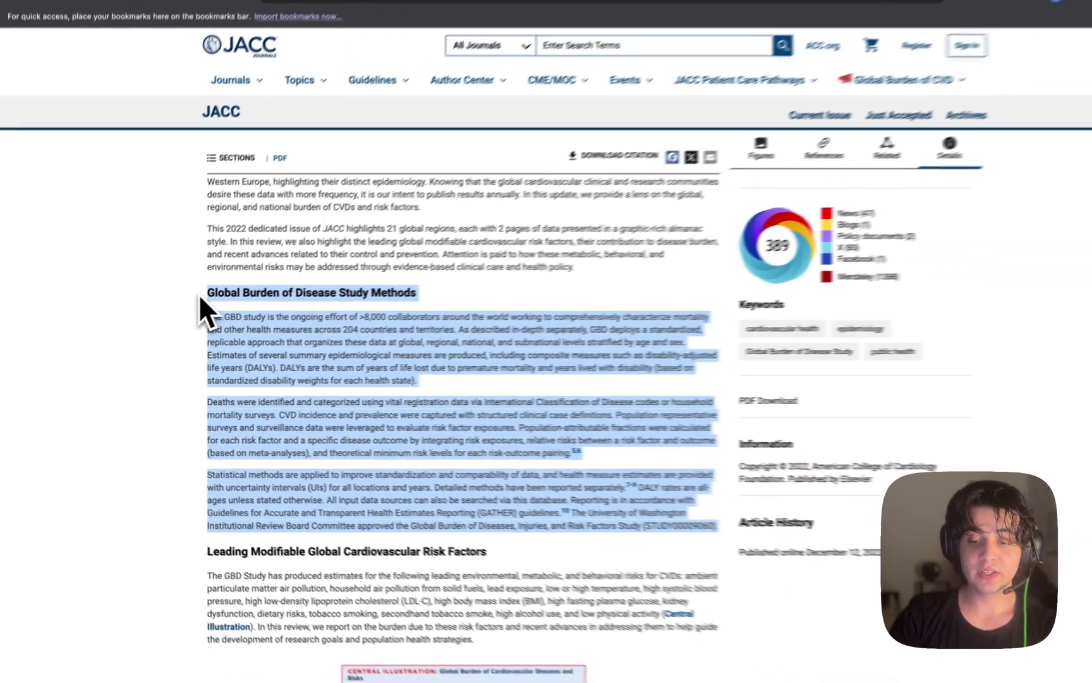
- With the selected text as context, ask Gemini Flash 'explain this to me in simpler terms'
key(alt+space)
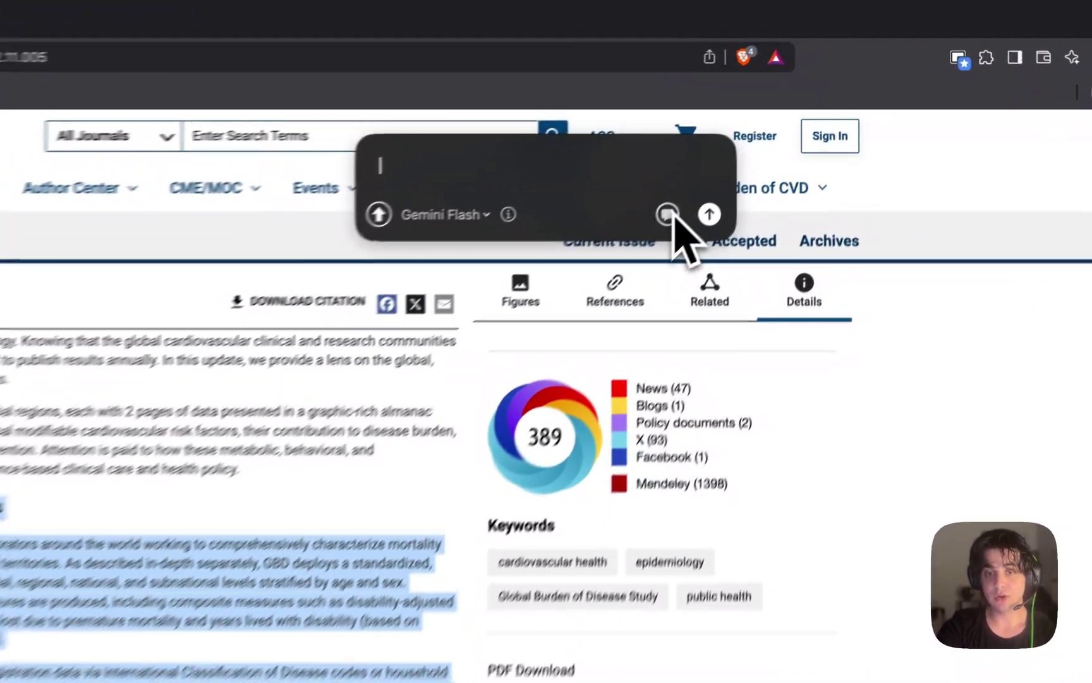
click(772, 129)
text(explain this to me in simpler ter)
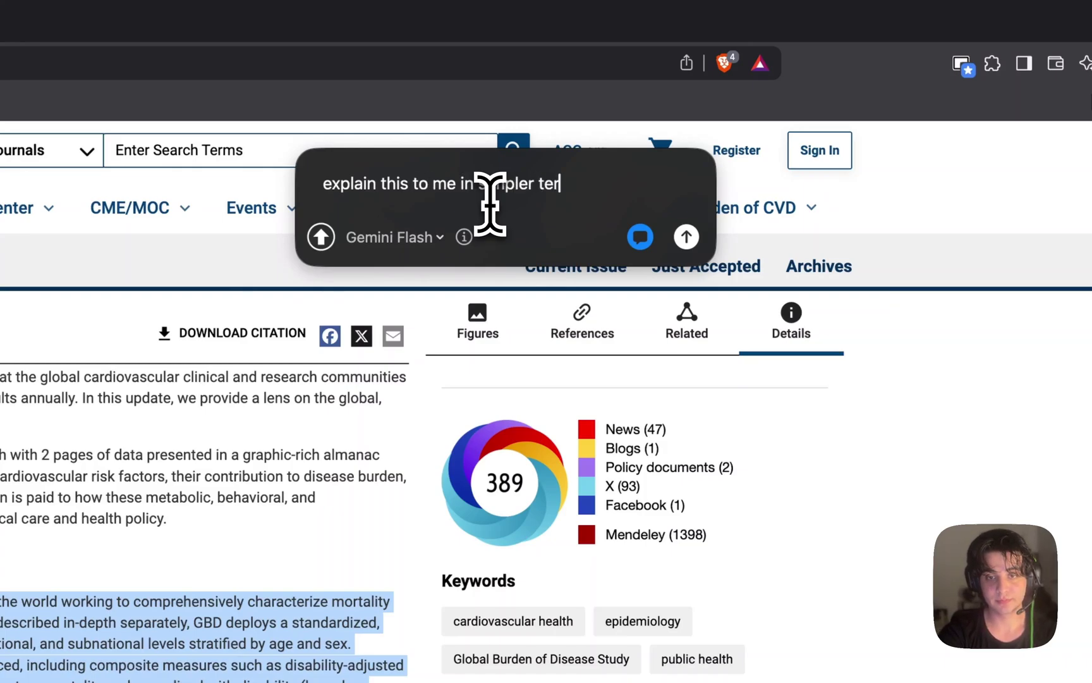
text(ms)
key(Return)
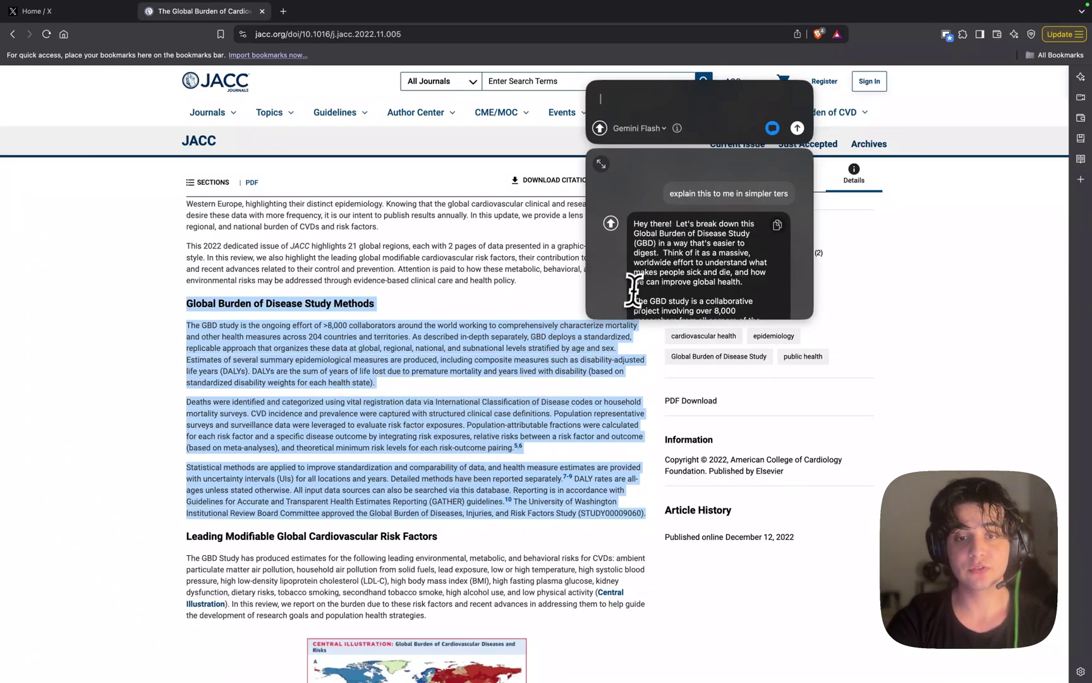
scroll(636, 289, down, 3)
scroll(637, 288, down, 5)
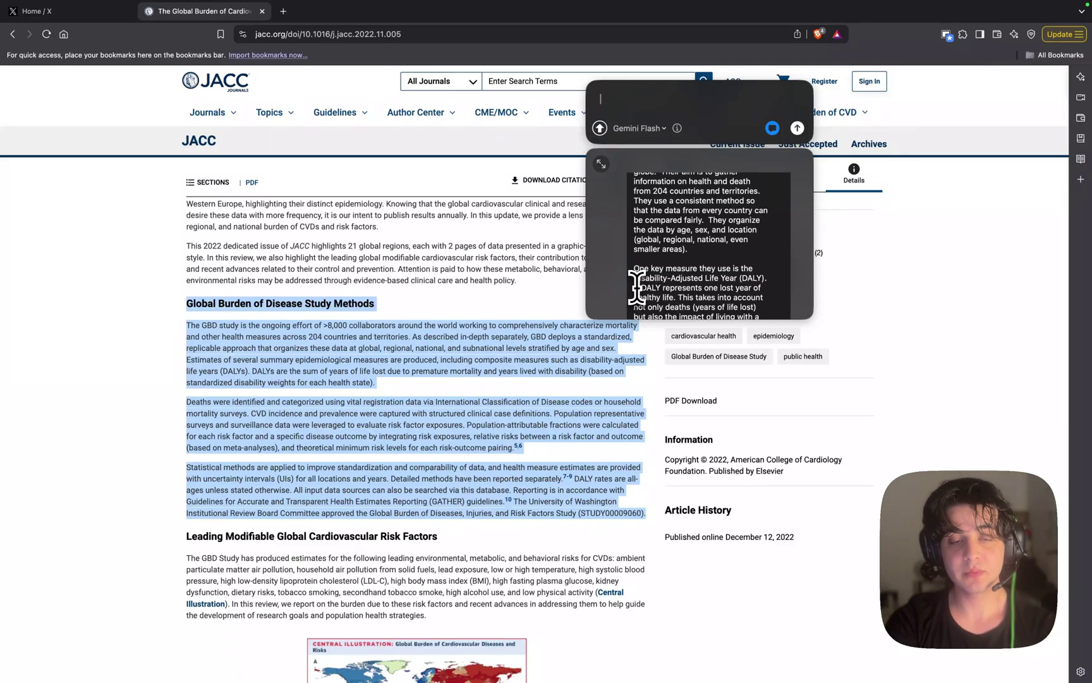
- Select the 'High blood pressure' section and ask Gemini Flash 'how about this part'
click(499, 351)
scroll(512, 354, down, 5)
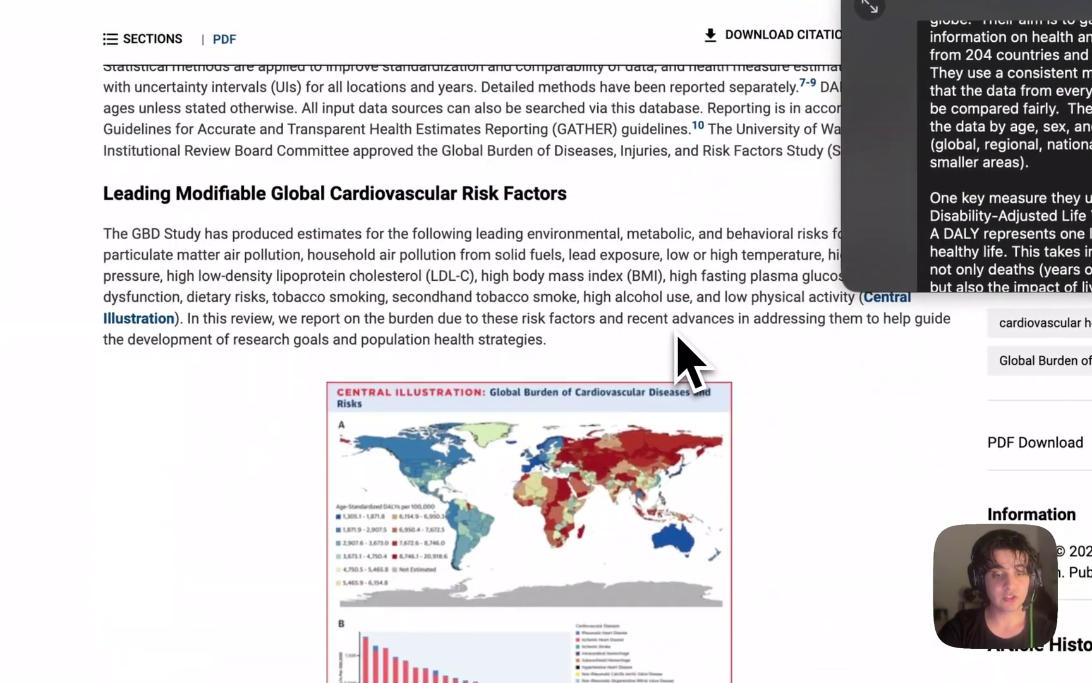
scroll(512, 354, down, 5)
scroll(679, 342, down, 5)
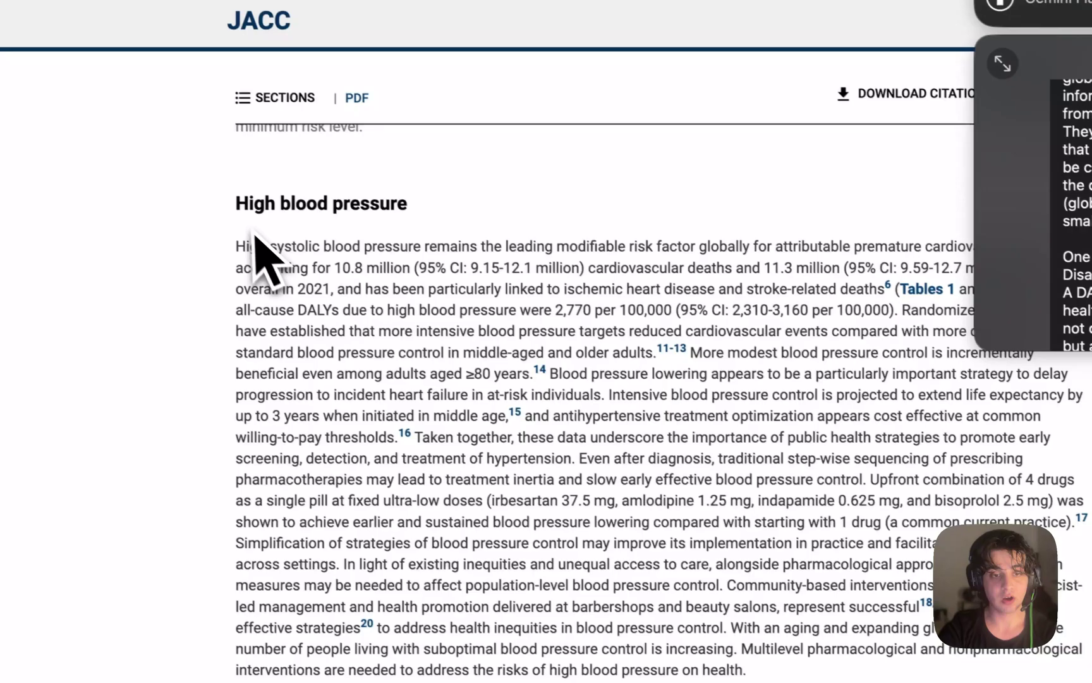
mouse_move(256, 244)
mouse_down()
mouse_move(802, 504)
mouse_move(768, 671)
mouse_up()
text(how about this part)
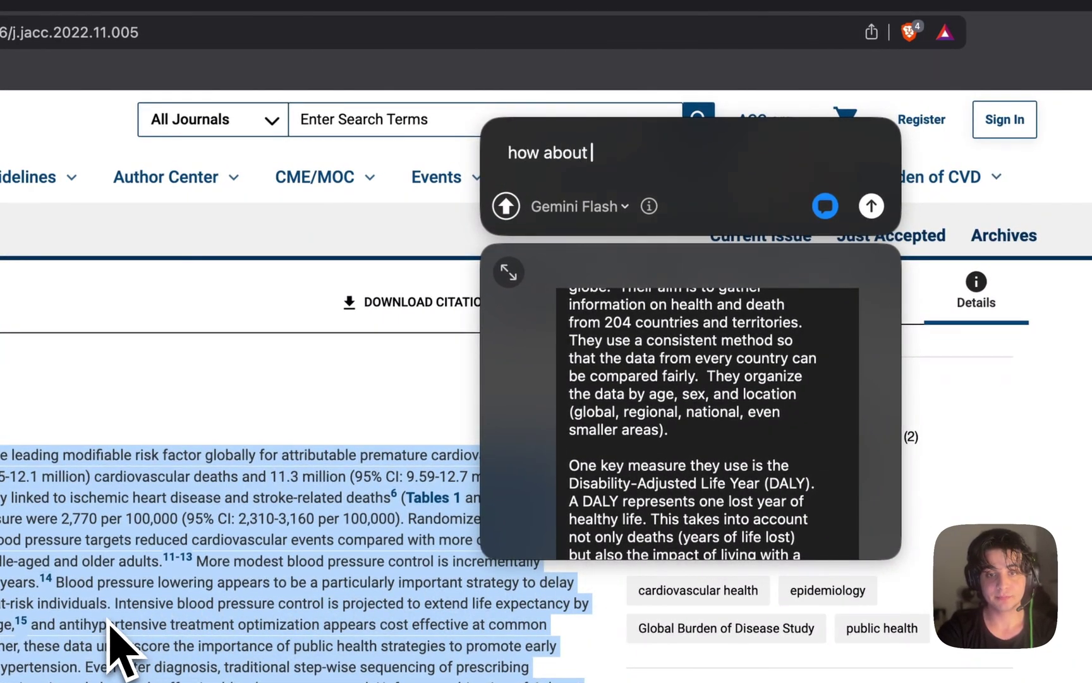
key(Return)
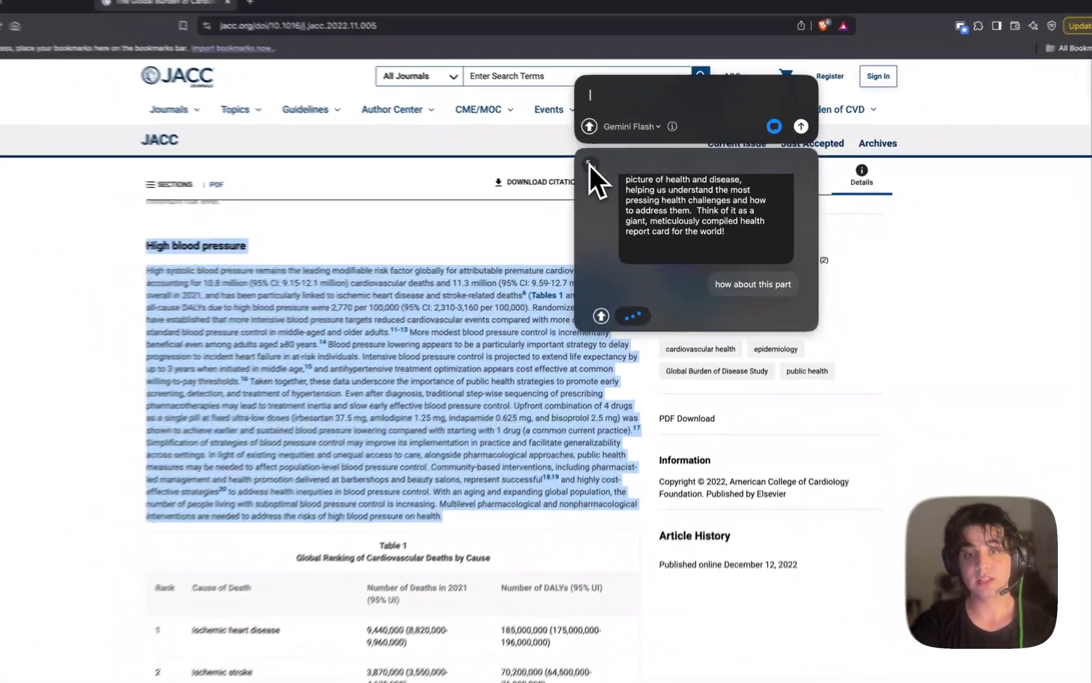
- Read the expanded high blood pressure reply with the overlay moved right, then close the reply view
click(584, 182)
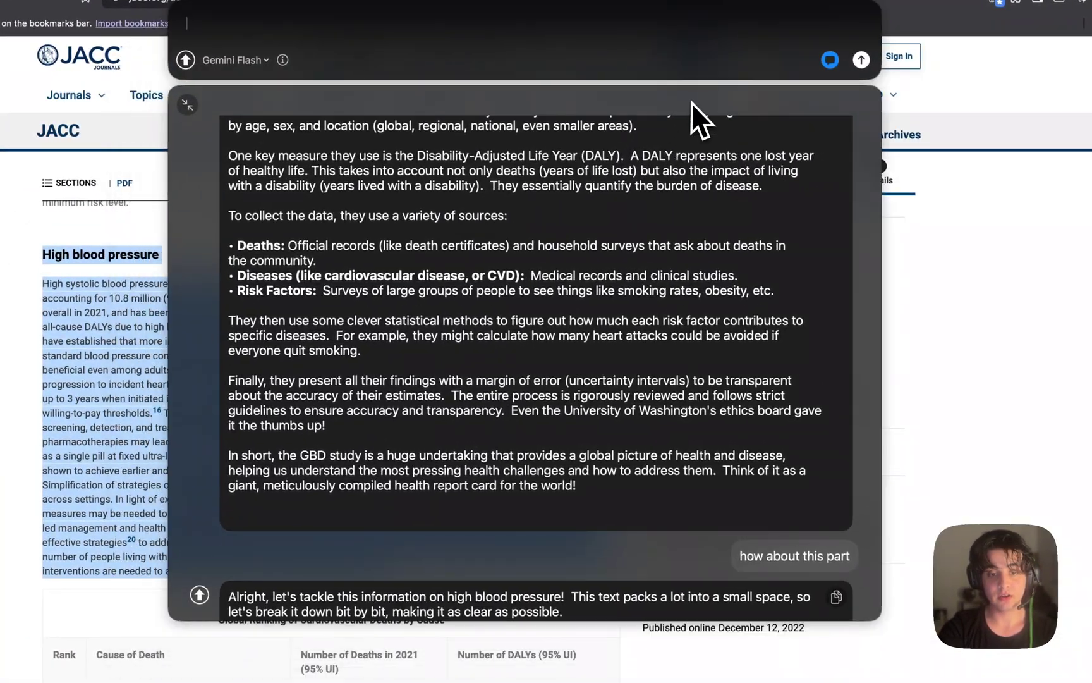
scroll(580, 378, down, 3)
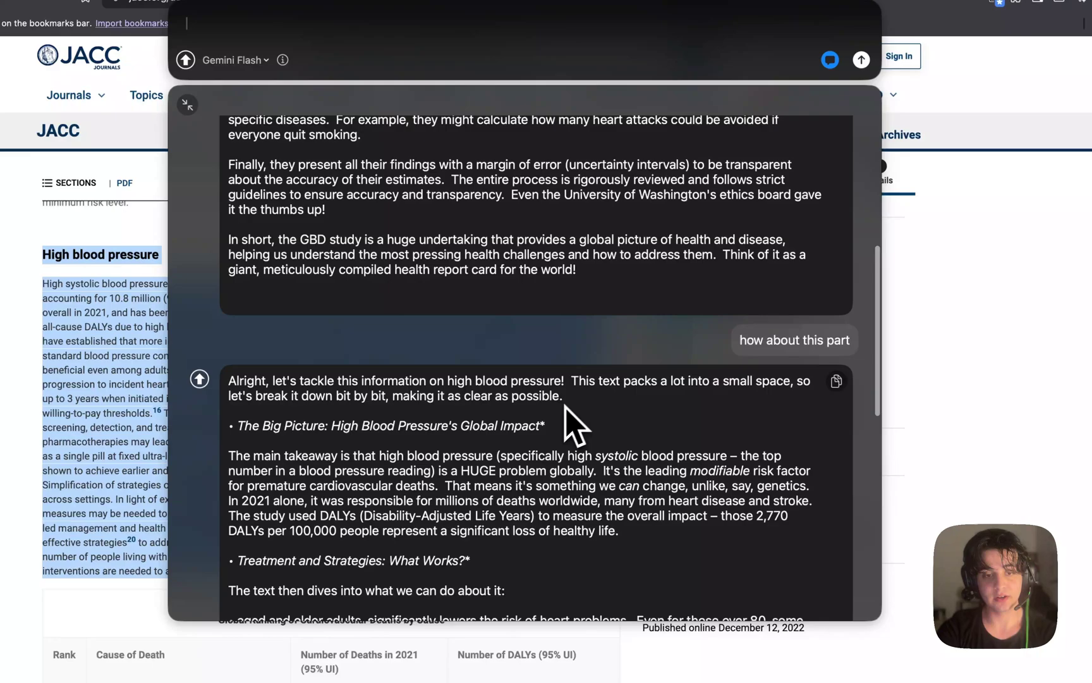
drag(467, 341, 654, 342)
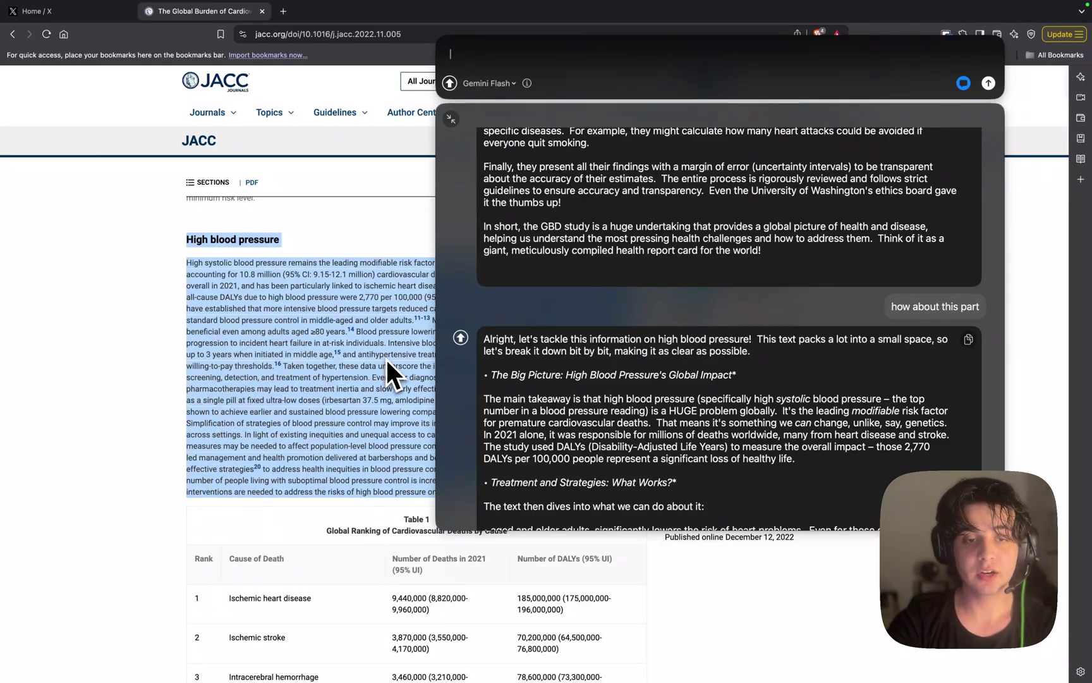
click(963, 84)
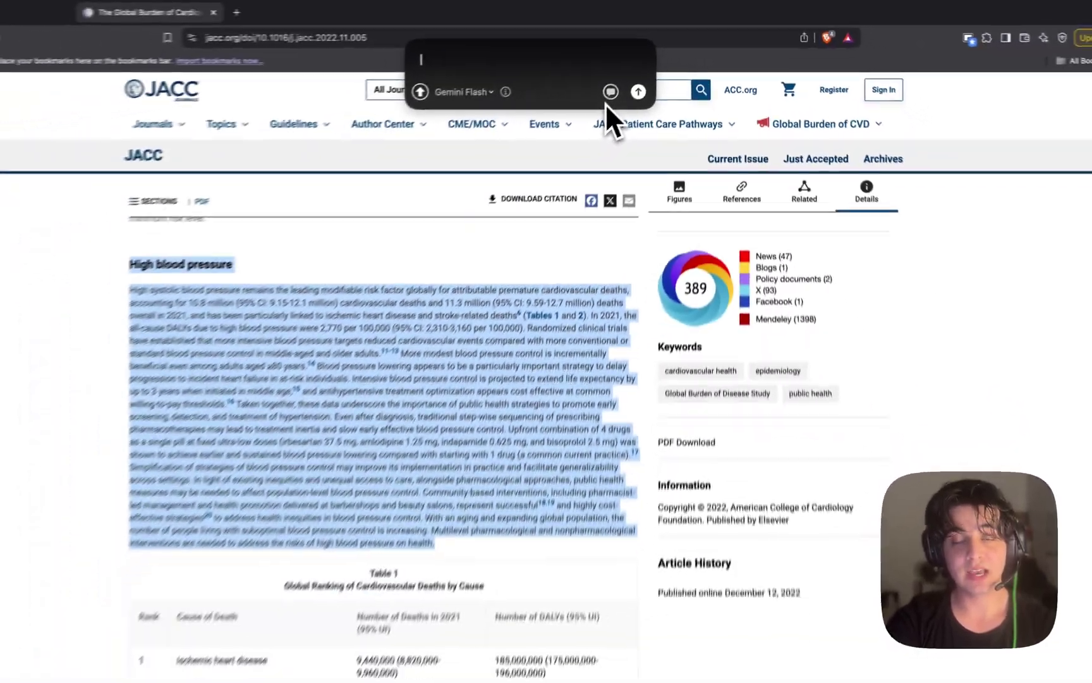
- Select all the code in tsp_pair_method(1).py in Visual Studio Code
key(ctrl+Right)
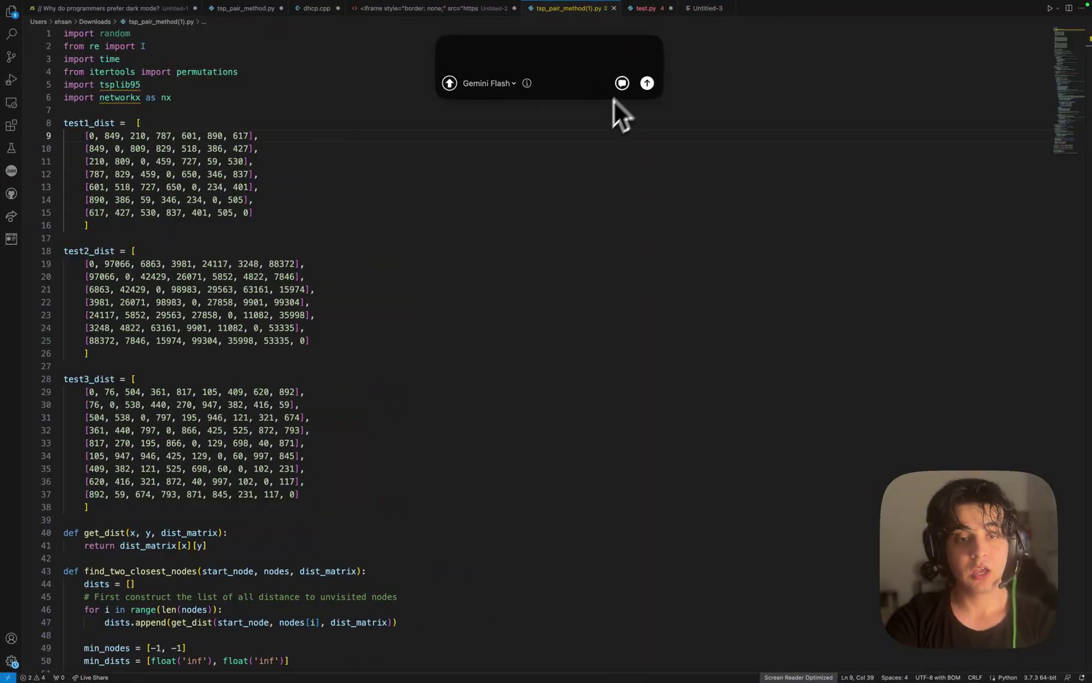
click(483, 292)
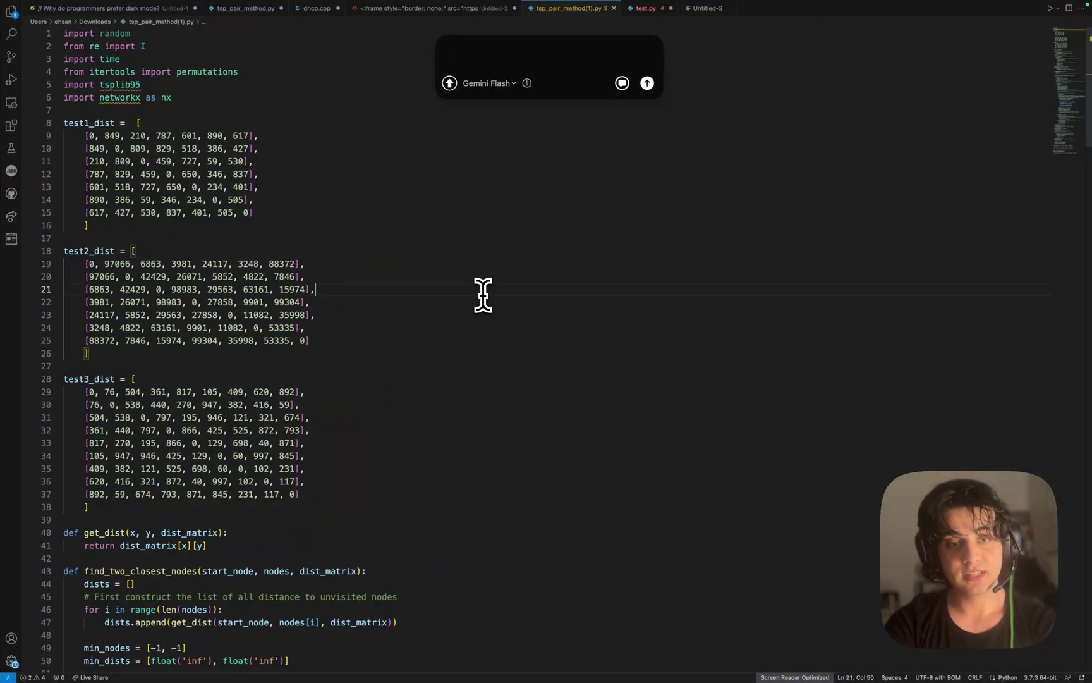
key(super+a)
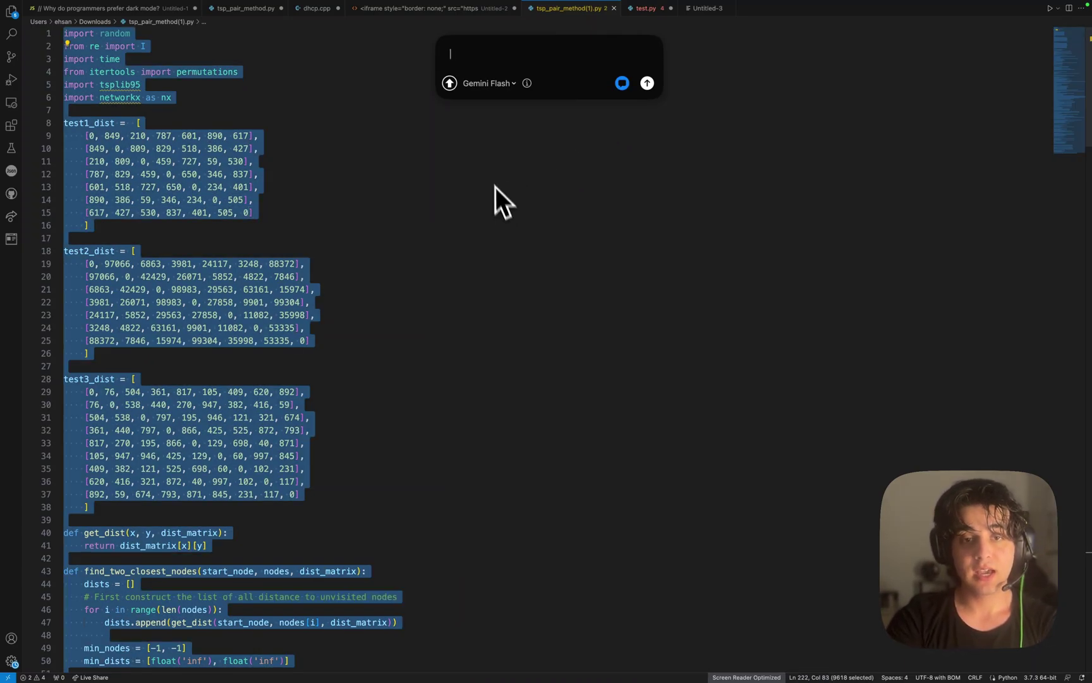
- Switch the model to Claude 3.5 Sonnet and send 'explain how this code works'
click(492, 91)
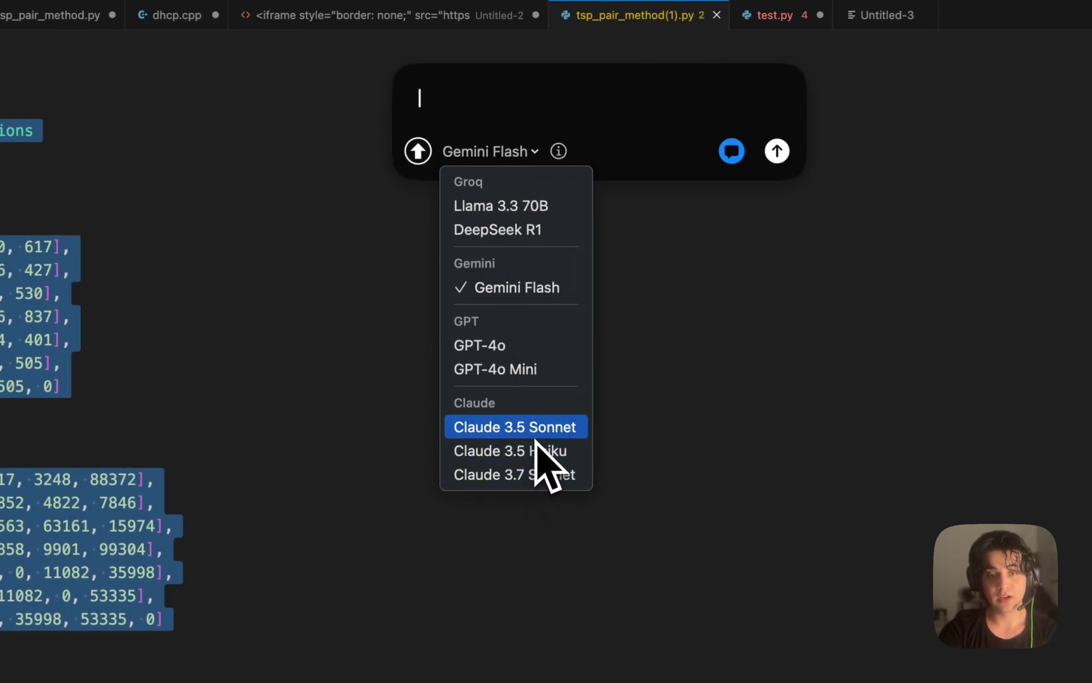
click(534, 429)
text(explain how this code works)
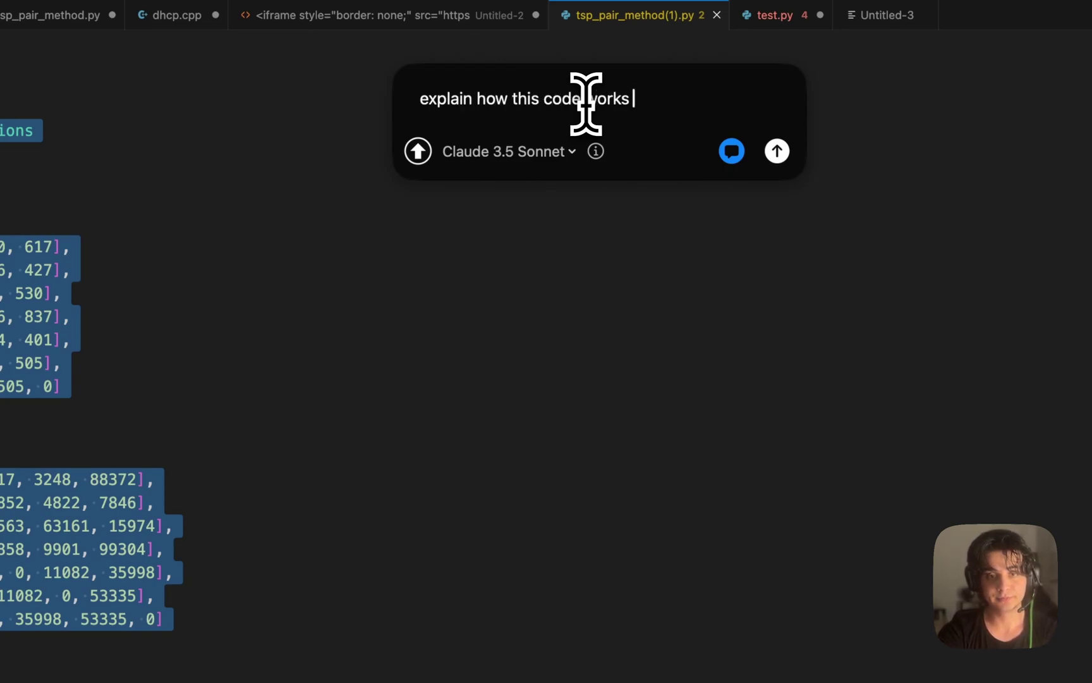
key(Return)
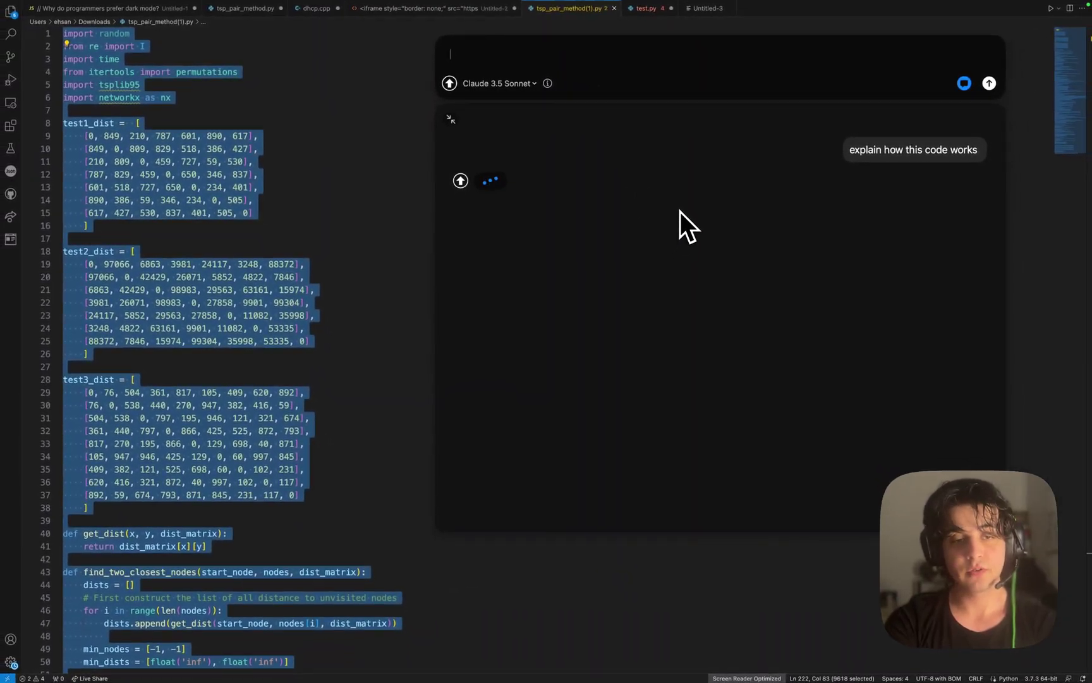